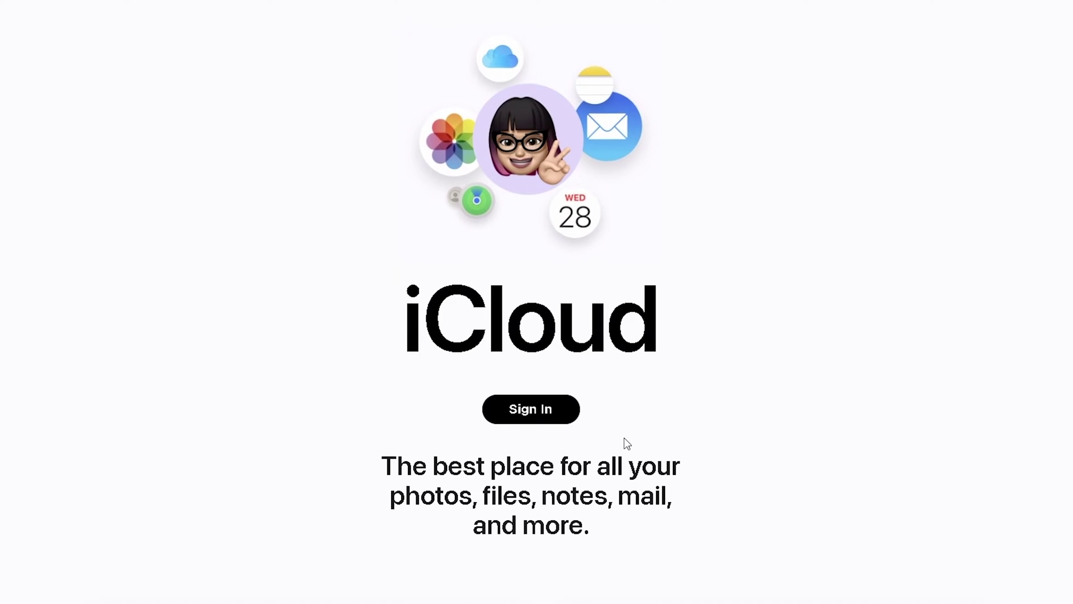
Complete the iCloud sign-in and trust this browser for future sign-ins.
click(537, 410)
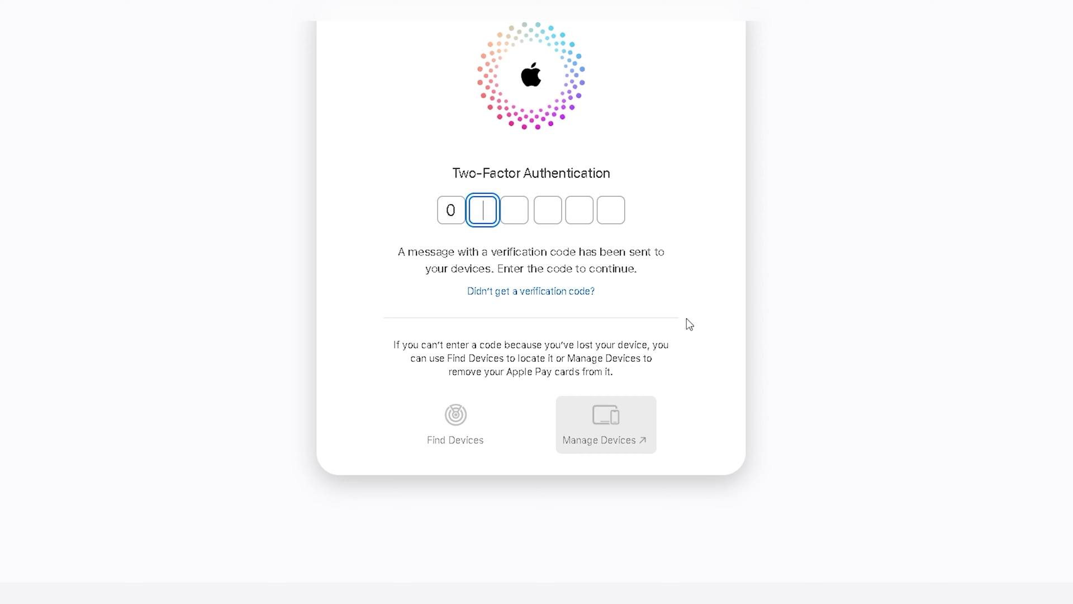
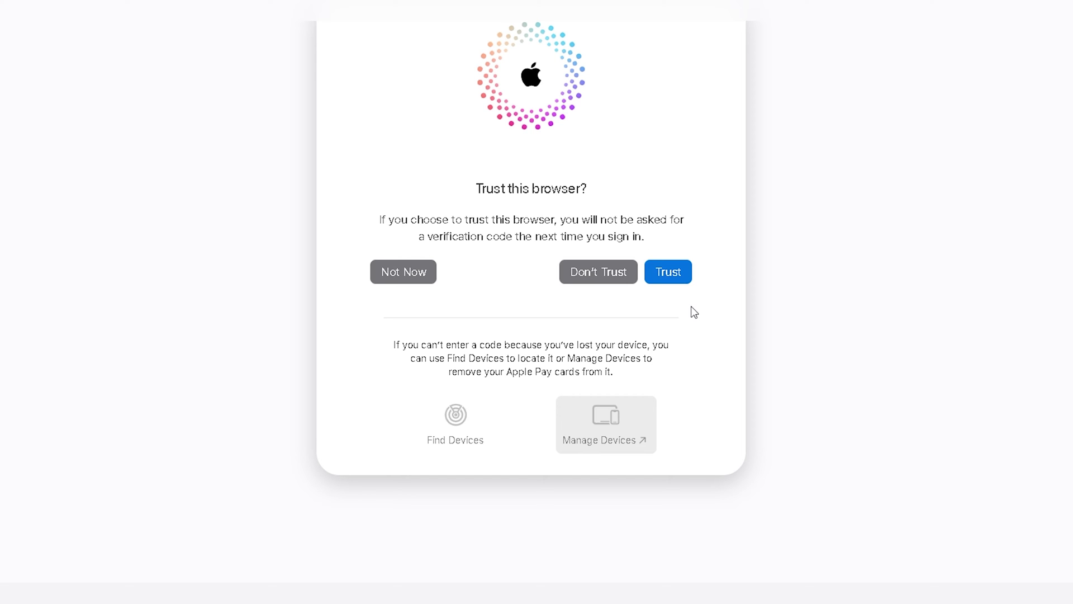
click(670, 272)
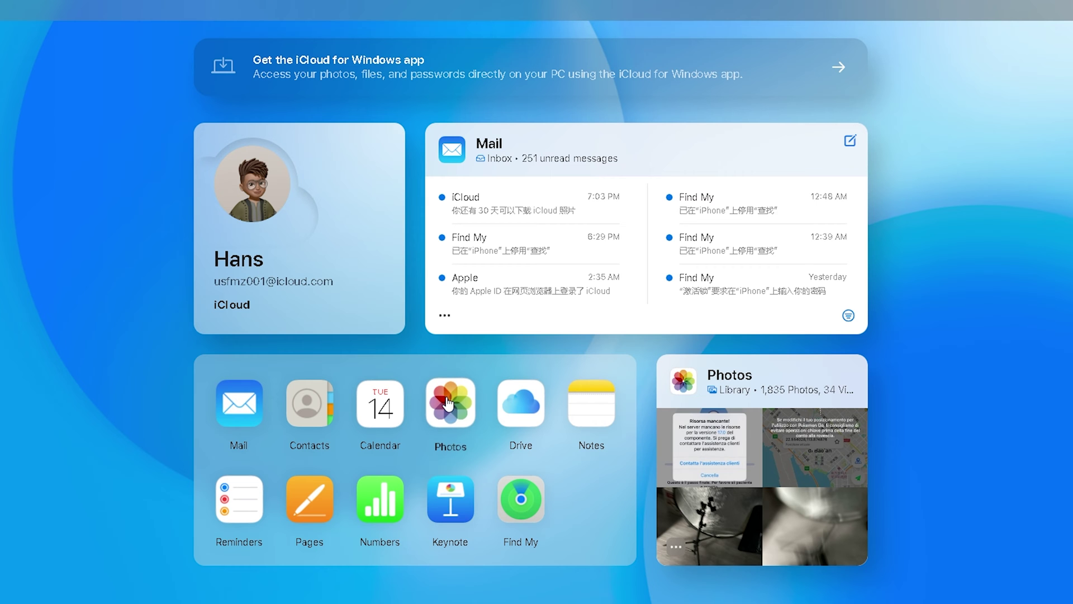
Select nine iCloud photos, save them as a ZIP to Downloads, and open the folder.
click(450, 404)
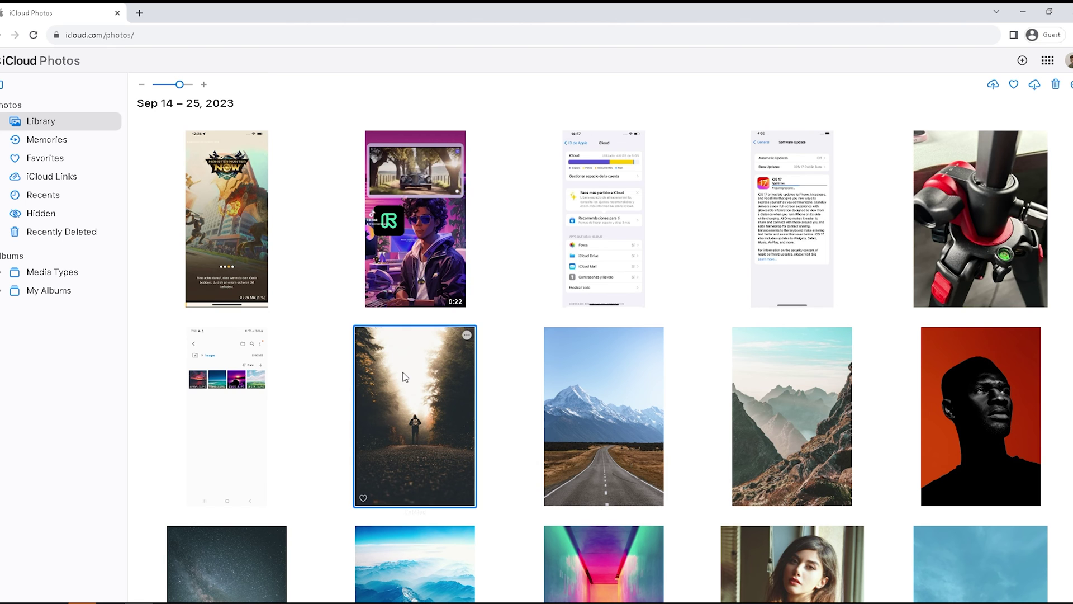
scroll(402, 371, down, 2)
shift+click(958, 467)
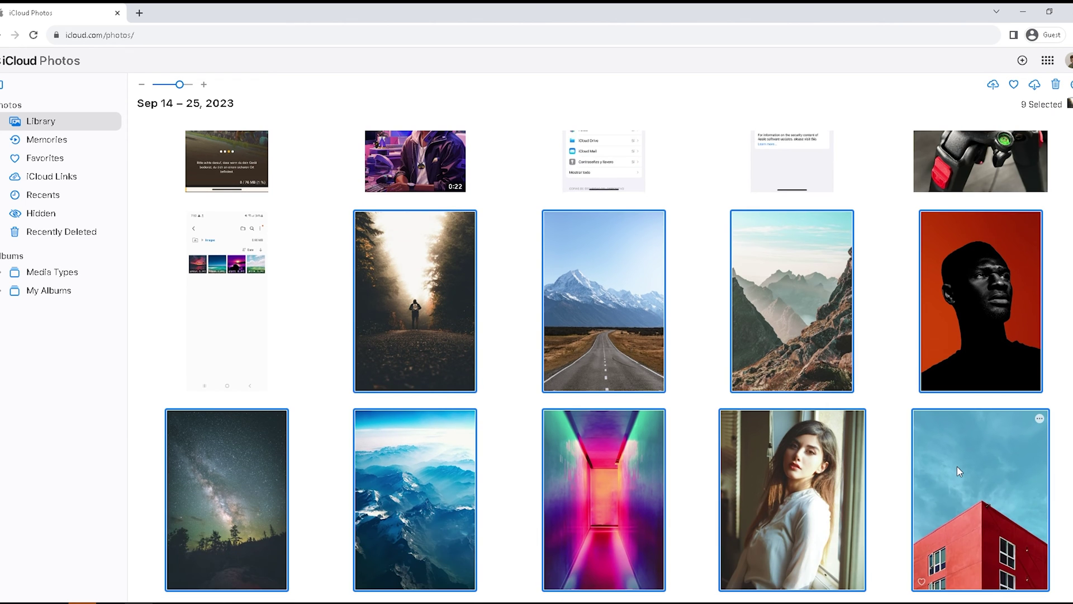
click(1035, 85)
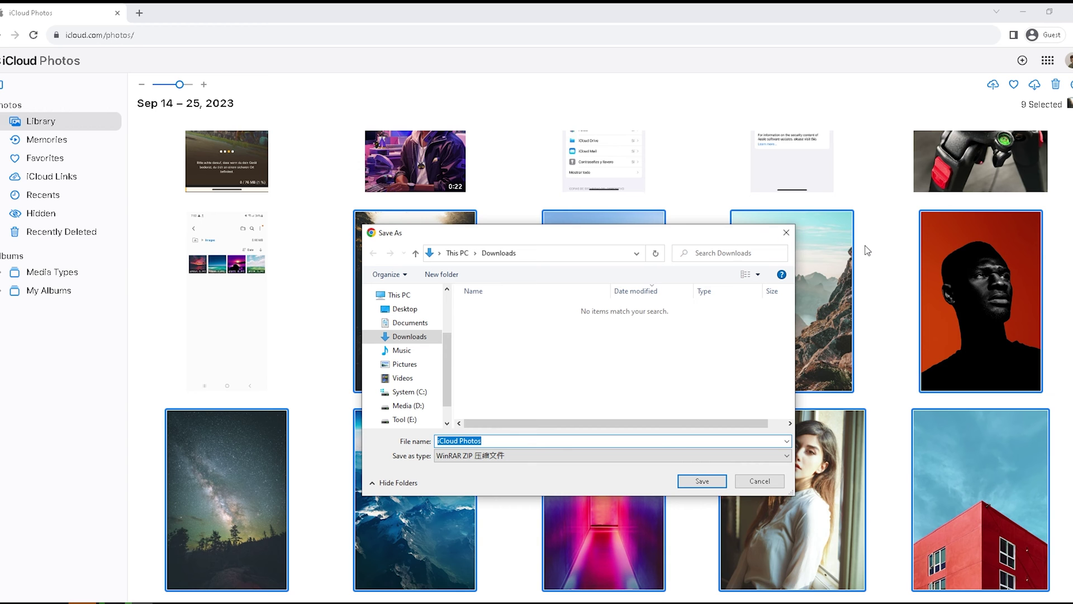
click(683, 485)
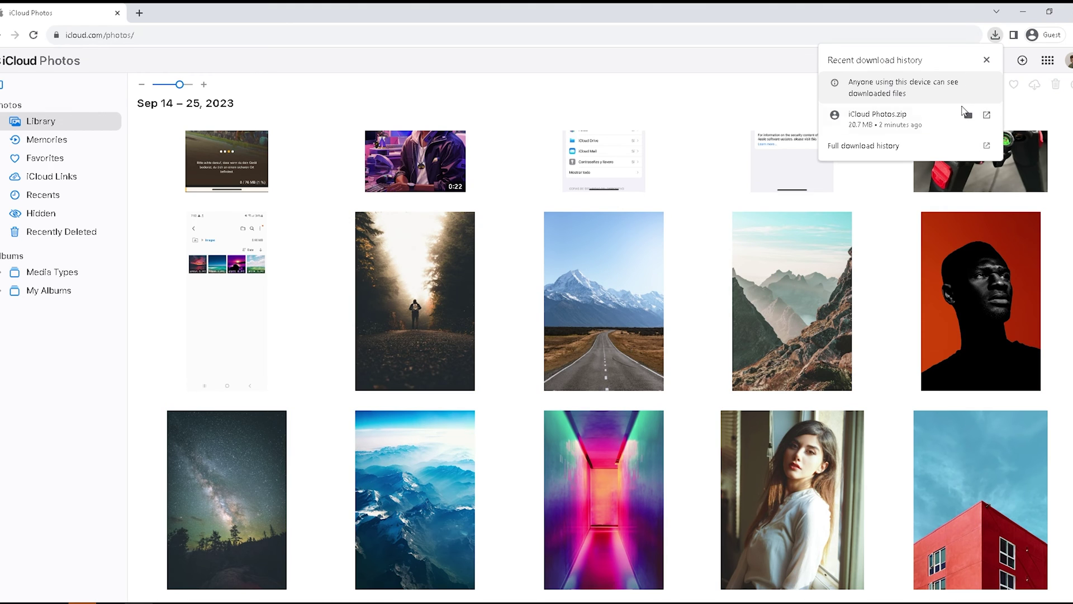
click(968, 116)
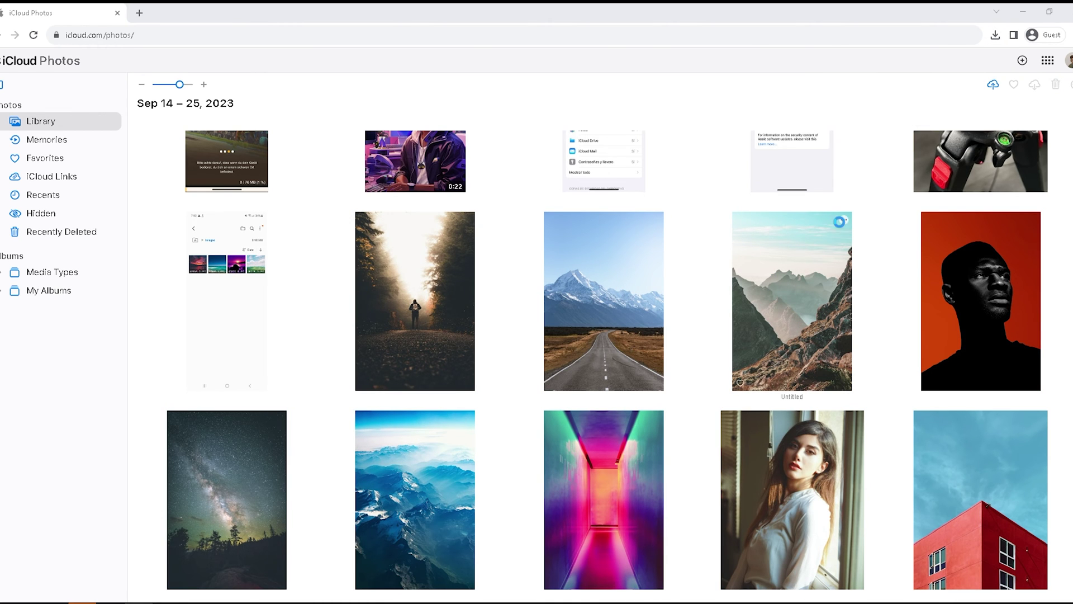
double_click(387, 311)
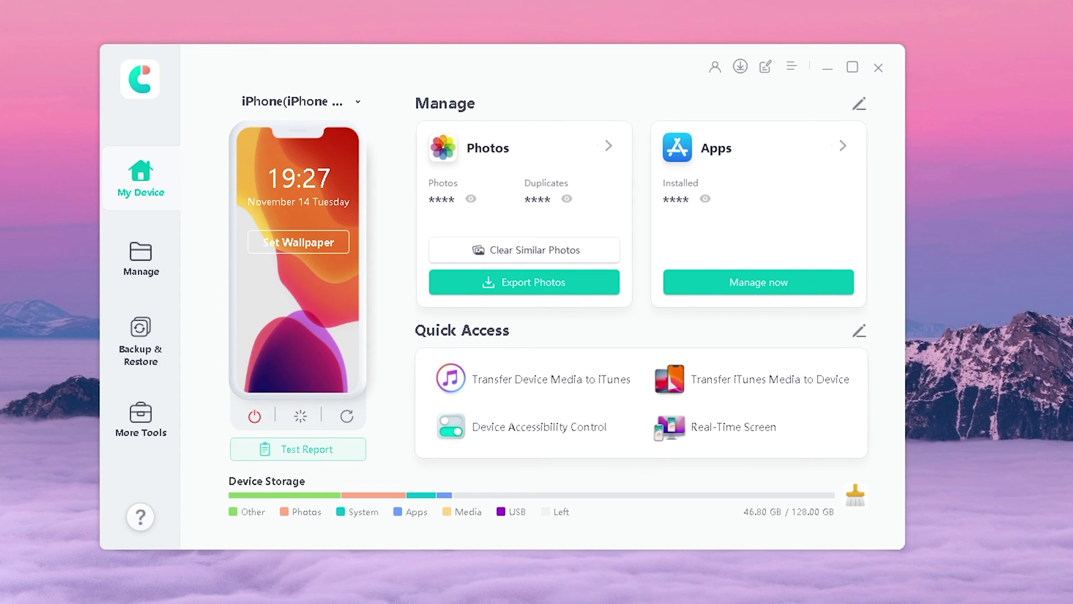
Confirm the connected iPhone in the device list, then open its Photos Library via Manage.
click(352, 99)
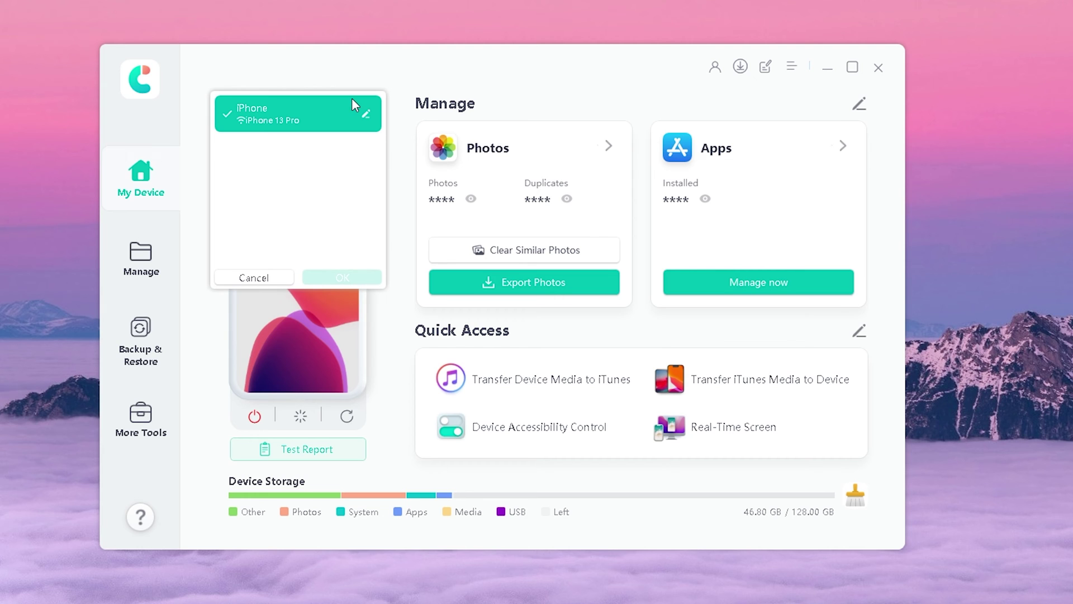
click(412, 81)
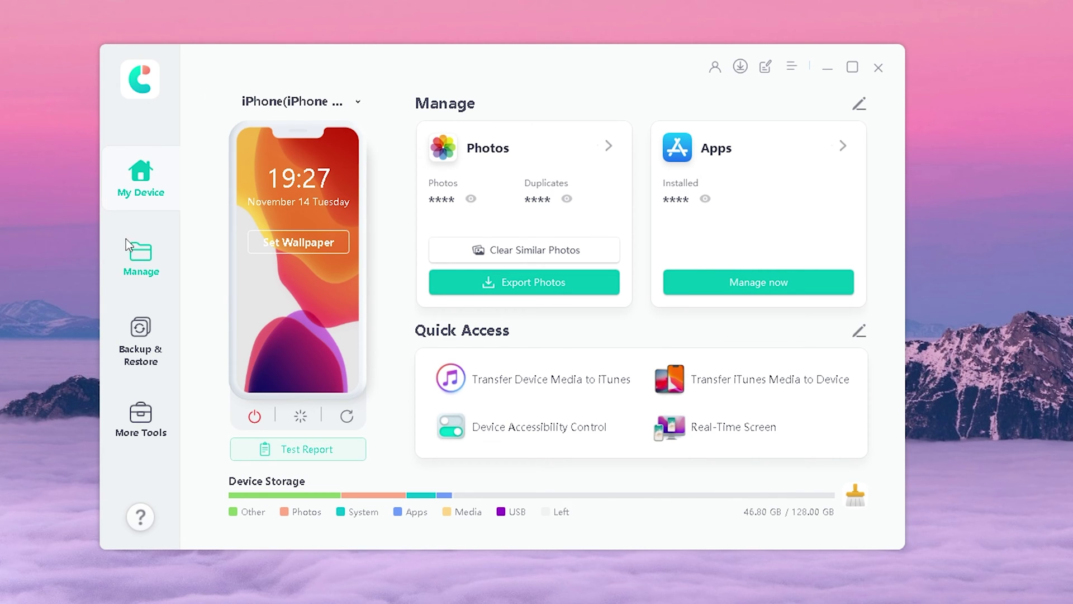
click(152, 272)
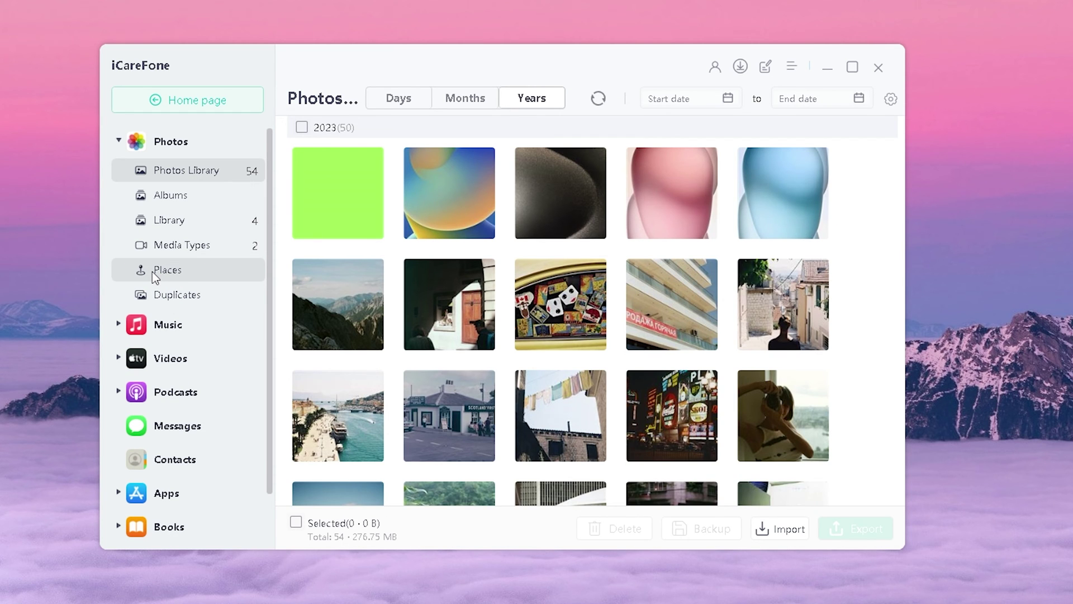
Select the twelve photos (22.26 MB) spanning the gradient wallpaper to the laundry photo.
click(686, 286)
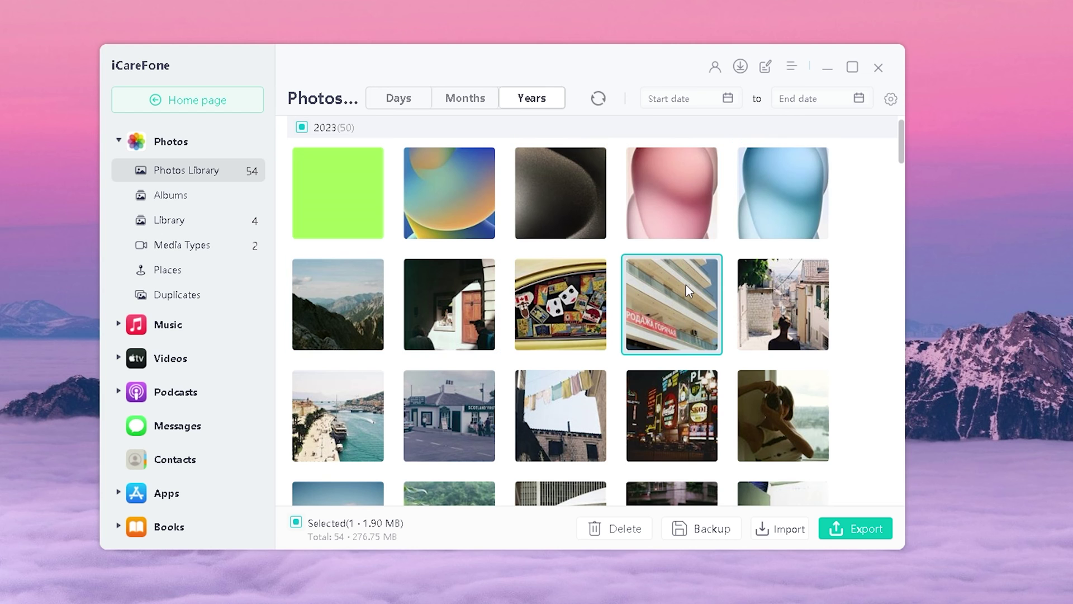
click(303, 127)
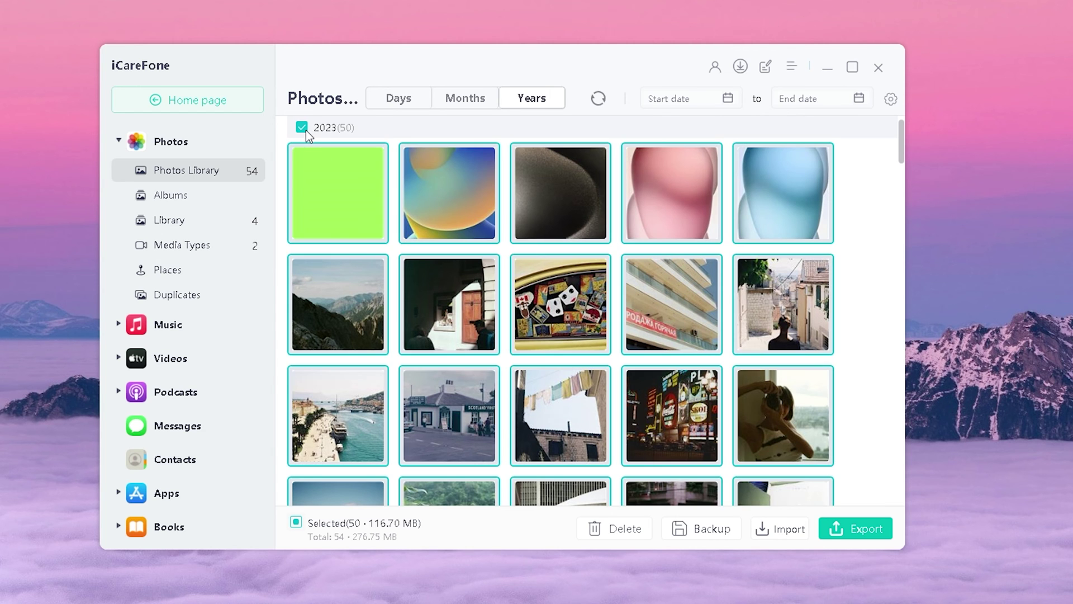
click(303, 127)
click(432, 204)
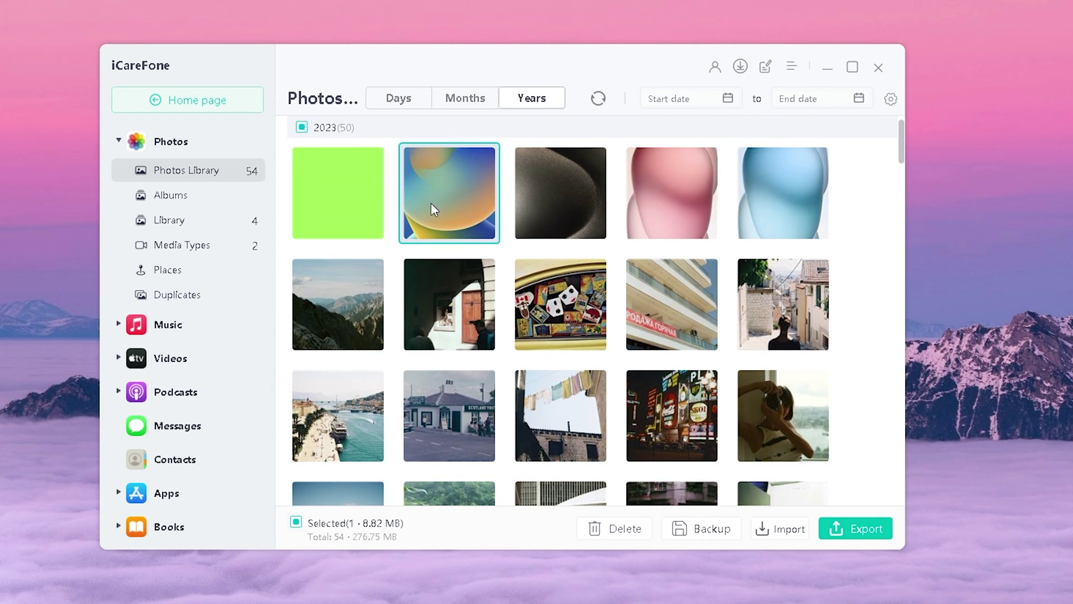
shift+click(558, 406)
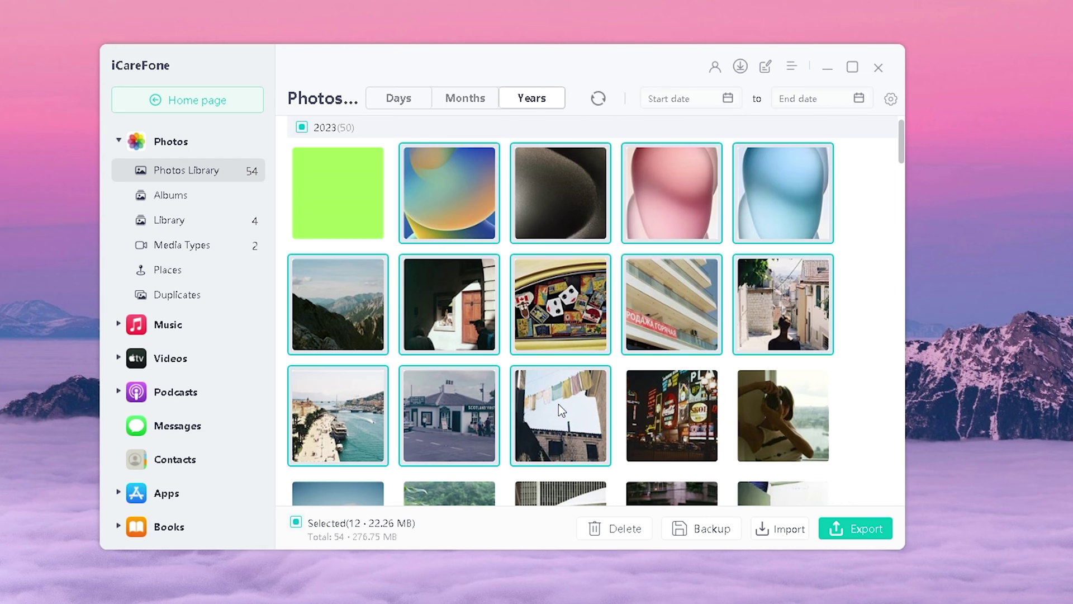
Export the twelve photos to the default location and open the destination folder.
click(853, 533)
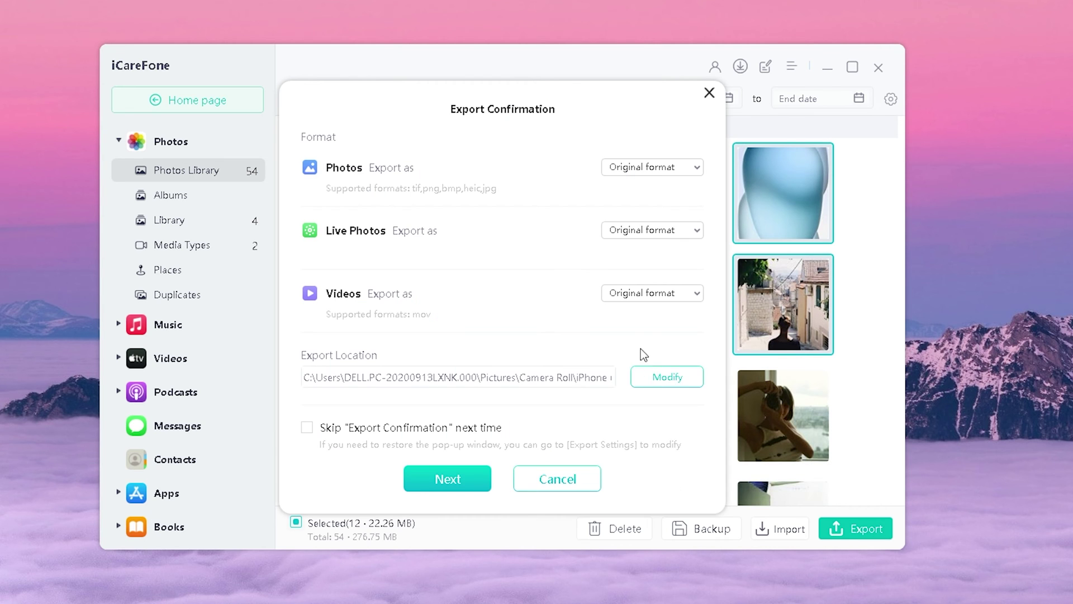
click(658, 379)
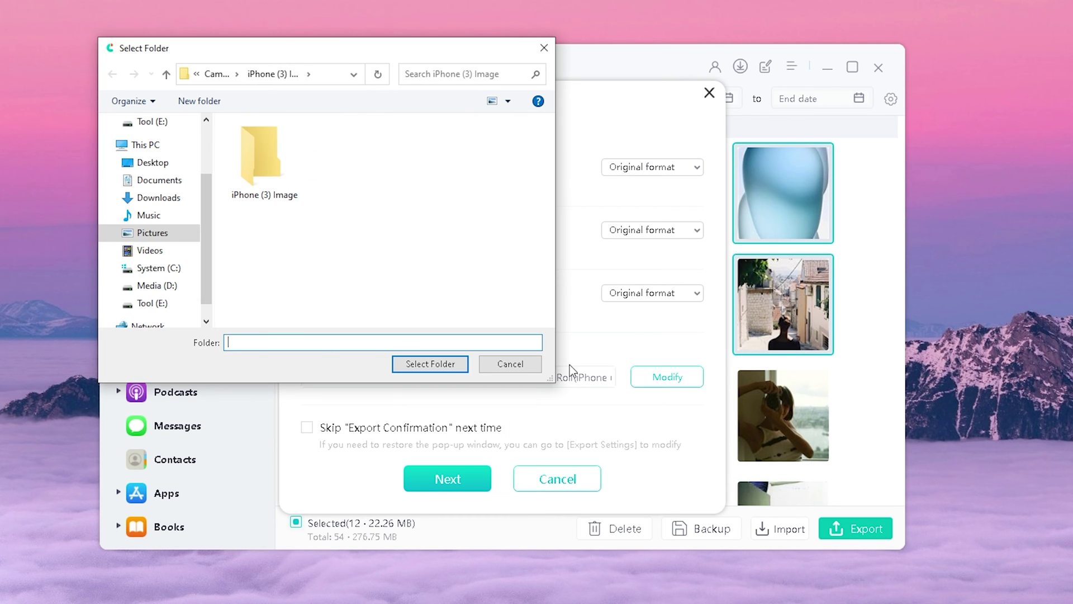
click(510, 364)
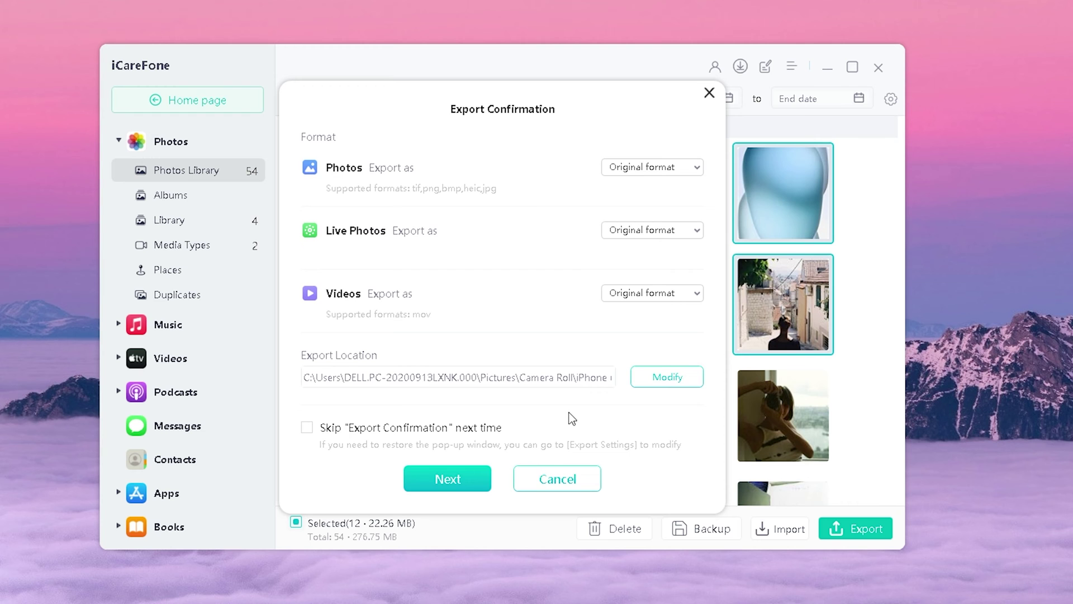
click(460, 471)
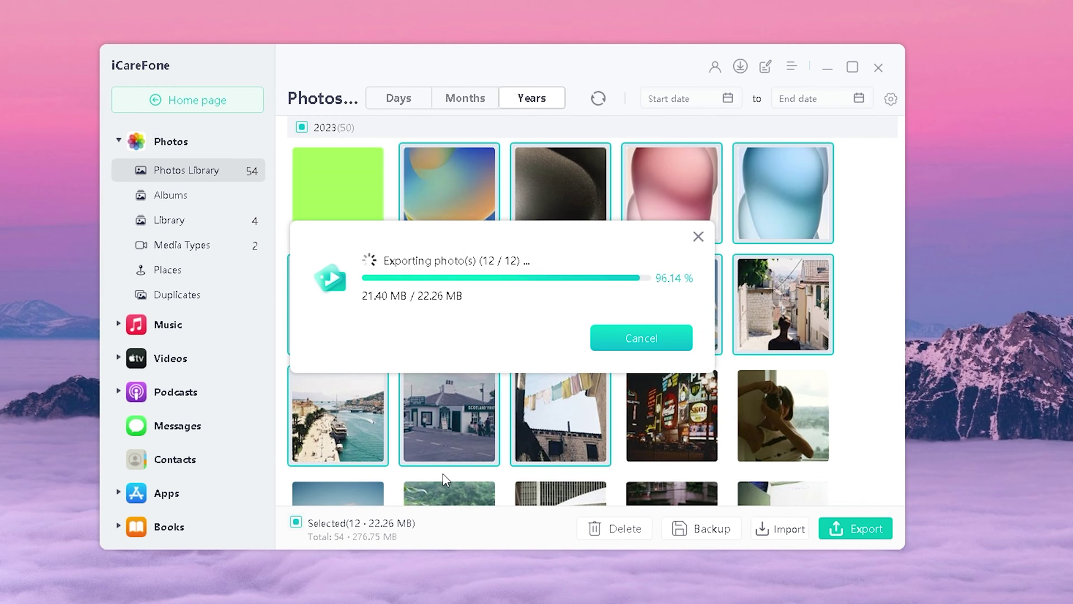
click(549, 309)
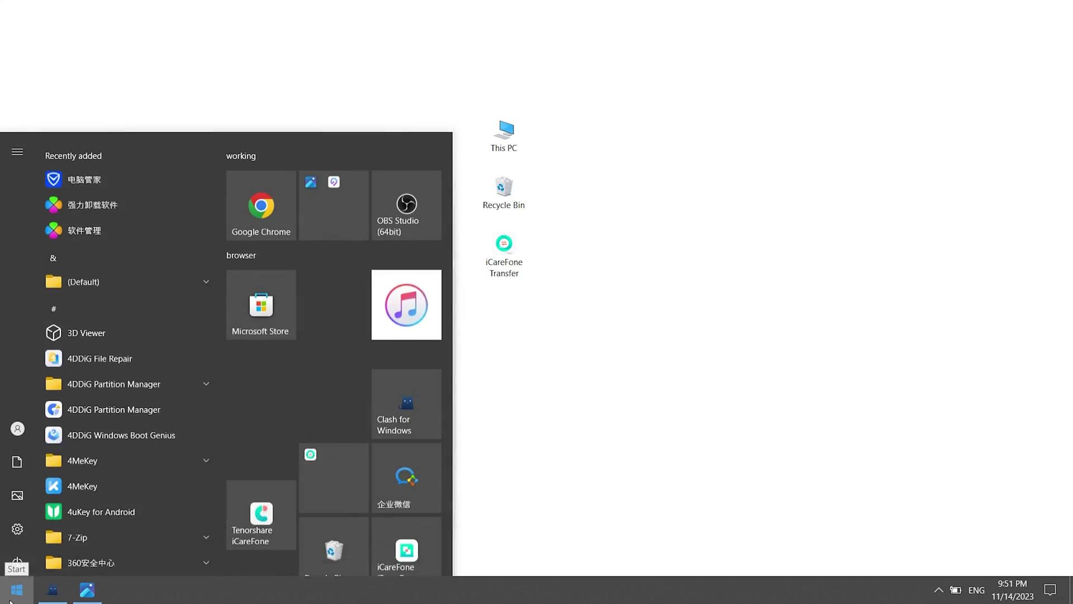
Launch Photos from the Start menu's P section of the app list.
click(75, 157)
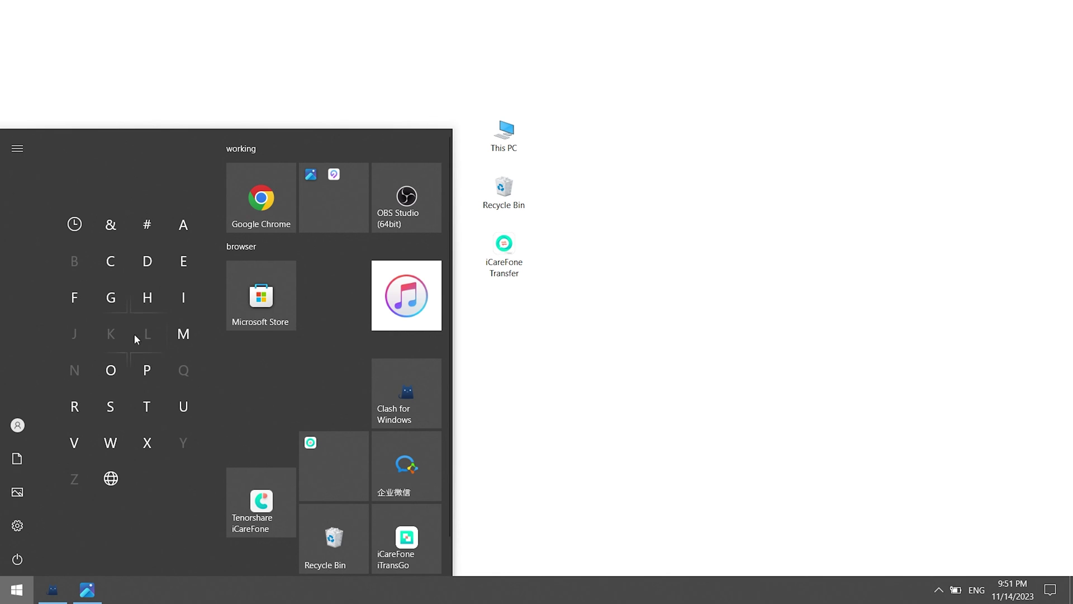
click(147, 371)
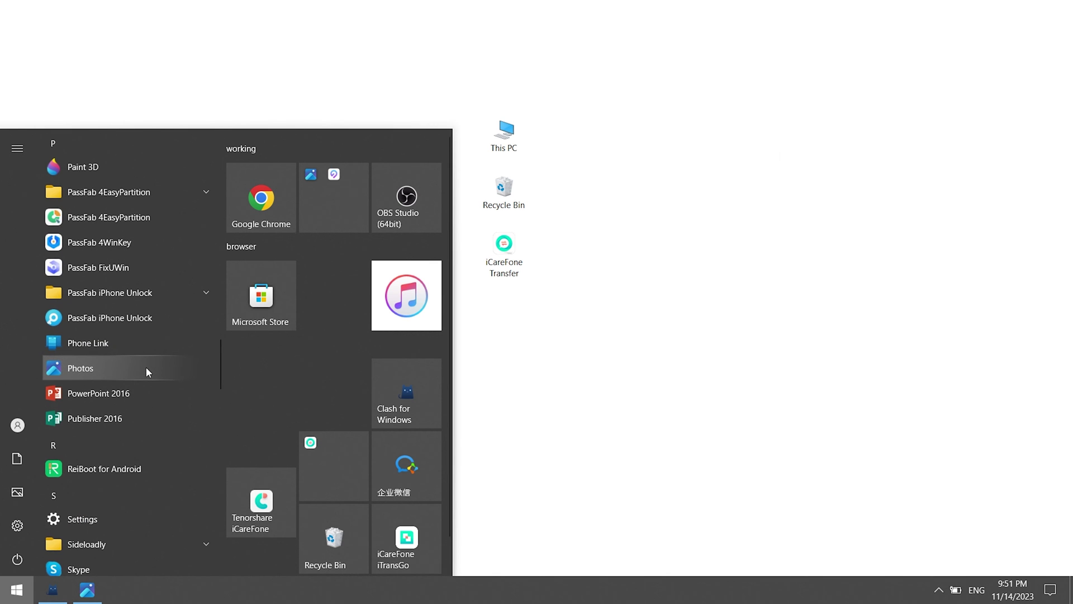
click(147, 367)
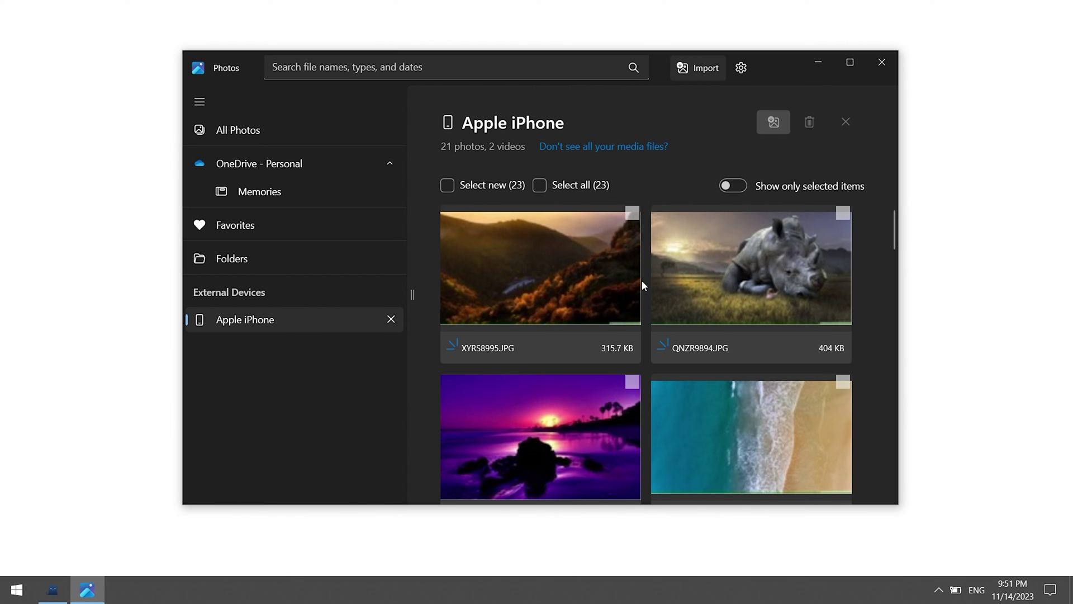
Create 'New folder' on the Desktop and add it to the Photos library's Folders.
click(234, 257)
click(523, 258)
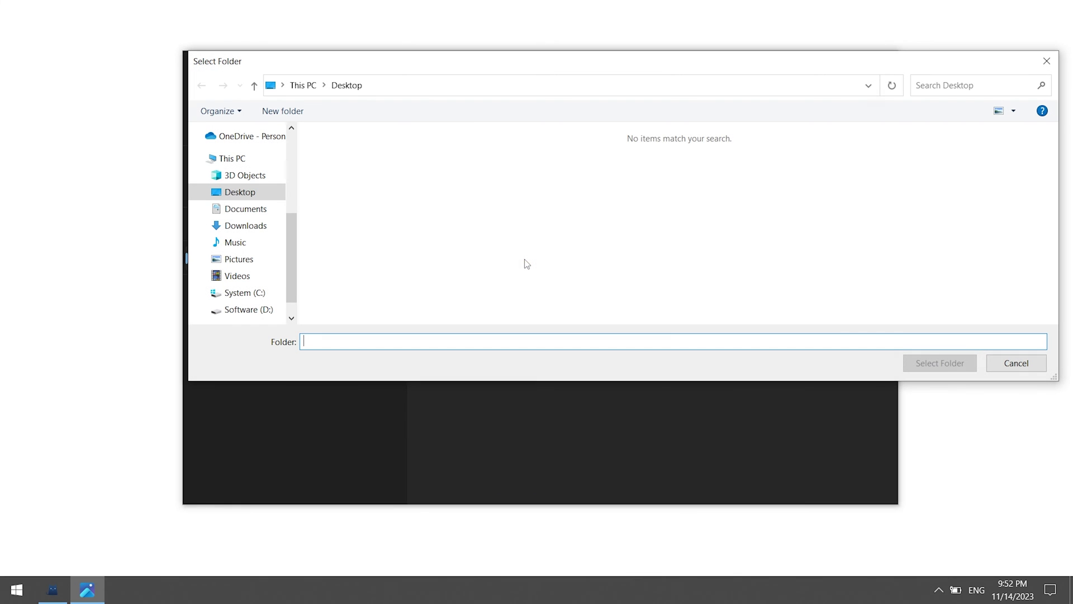
right_click(389, 185)
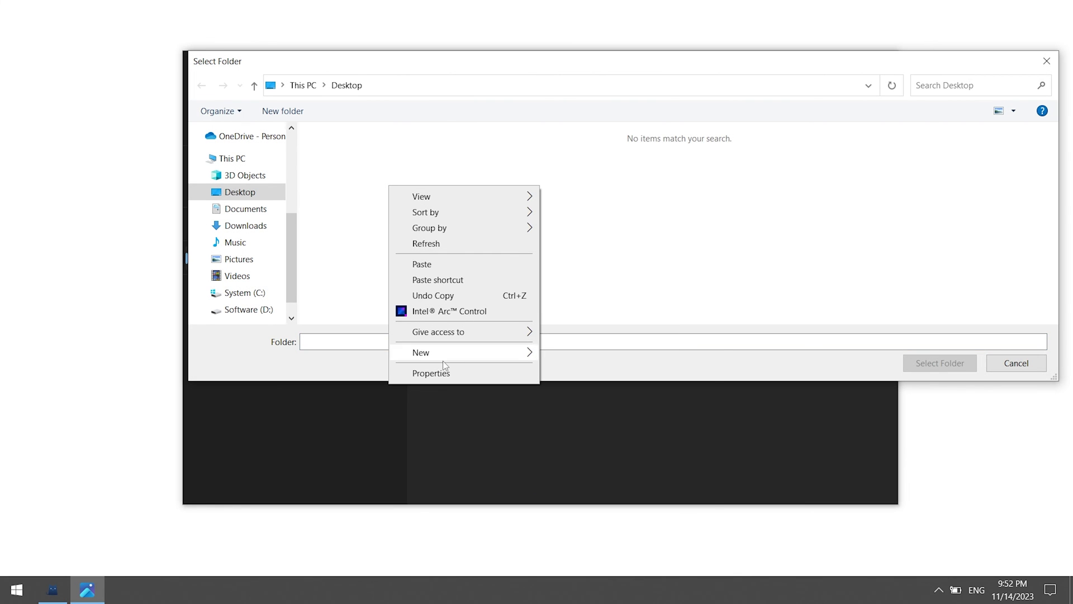
mouse_move(421, 353)
click(575, 356)
key(Return)
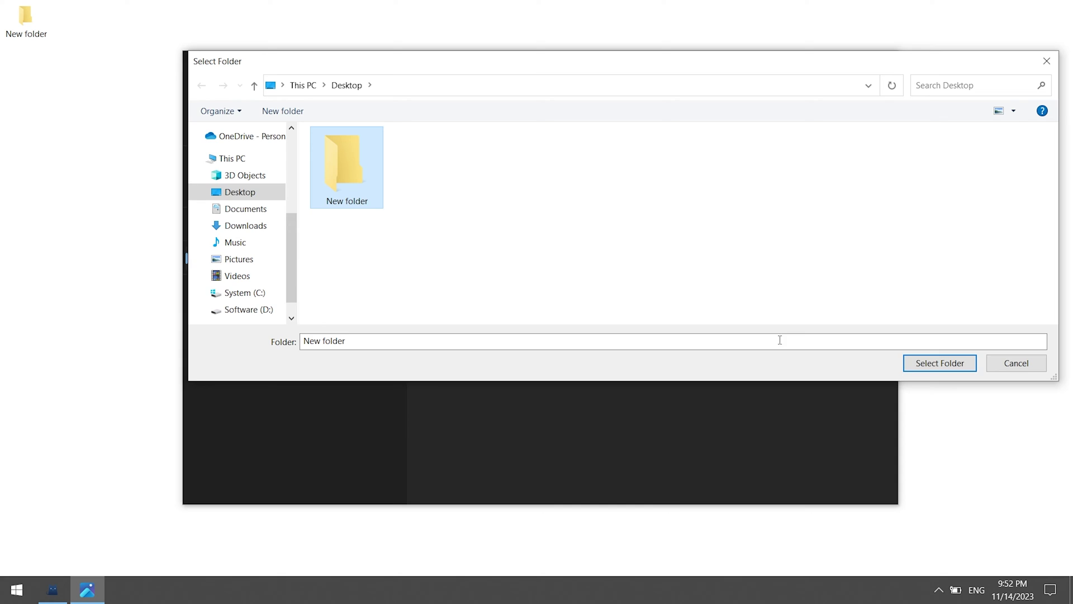
click(940, 362)
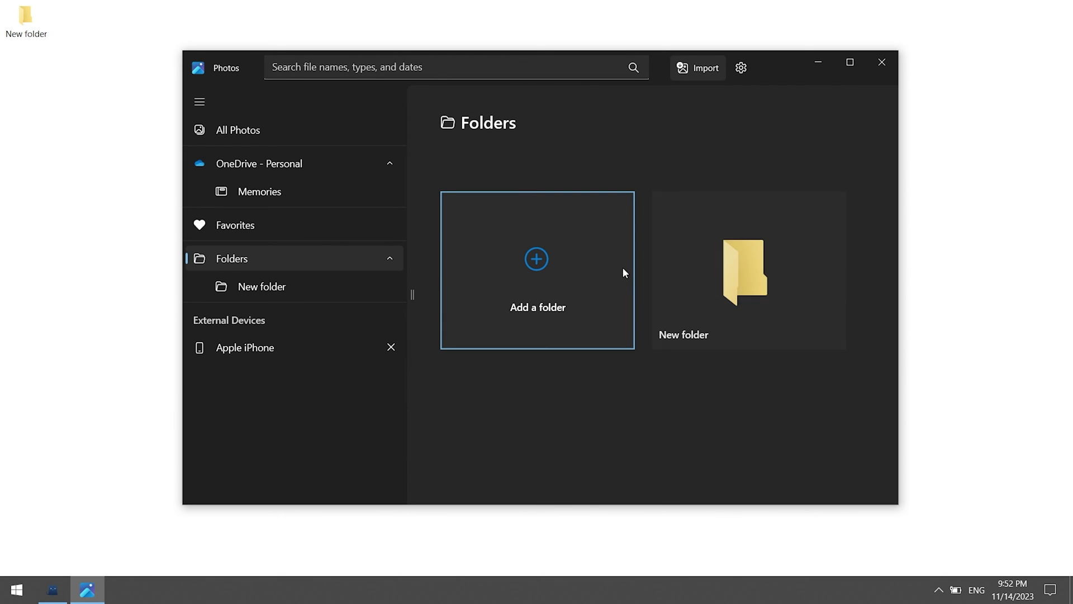
Import all 23 new Apple iPhone items into New folder, then open it.
click(297, 134)
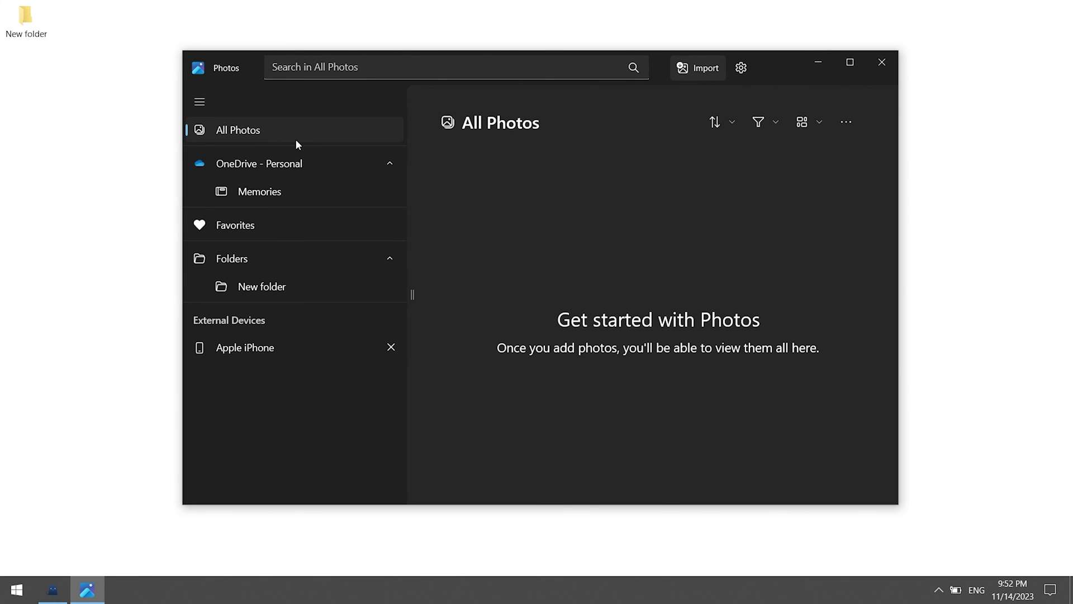
click(718, 71)
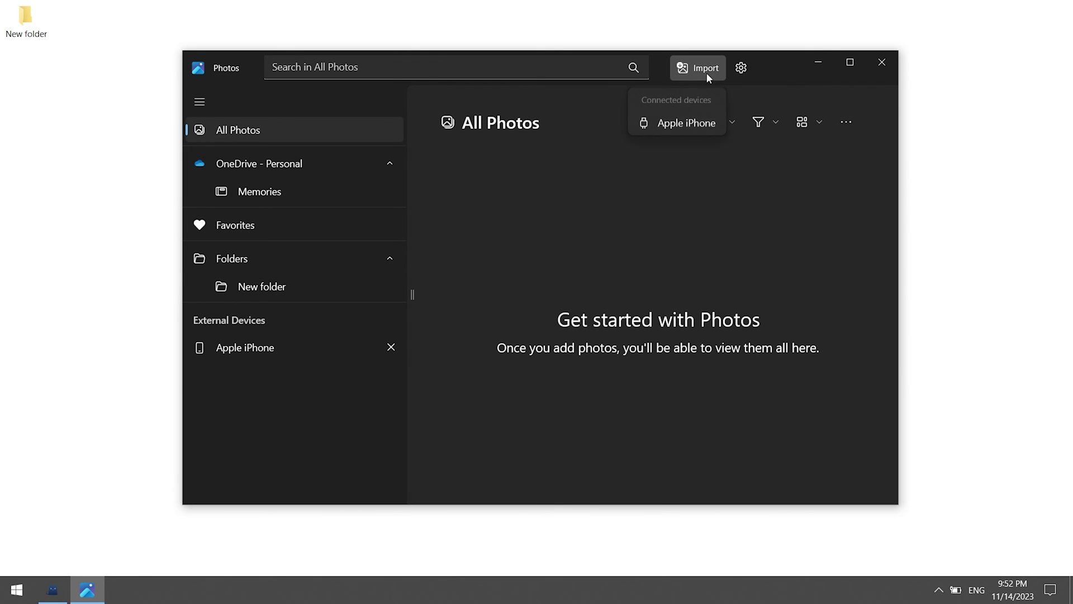
click(683, 123)
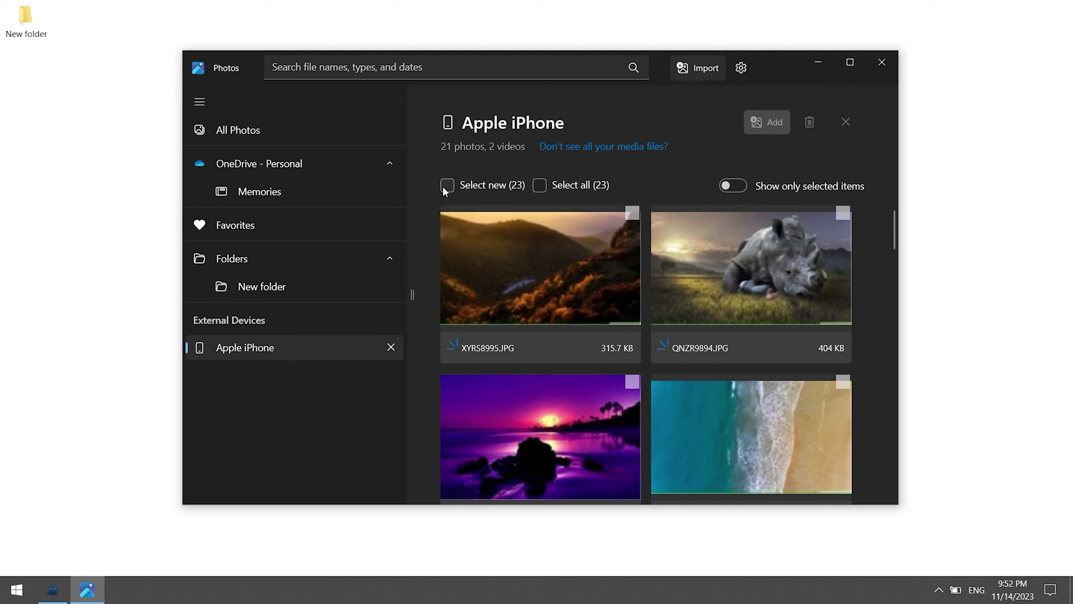
click(447, 185)
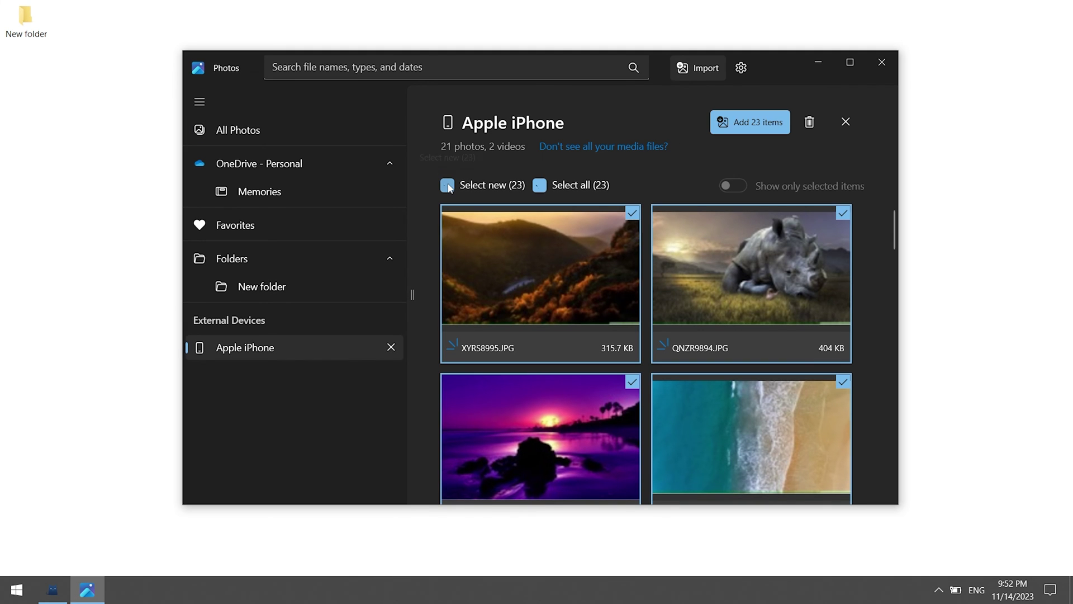
click(726, 125)
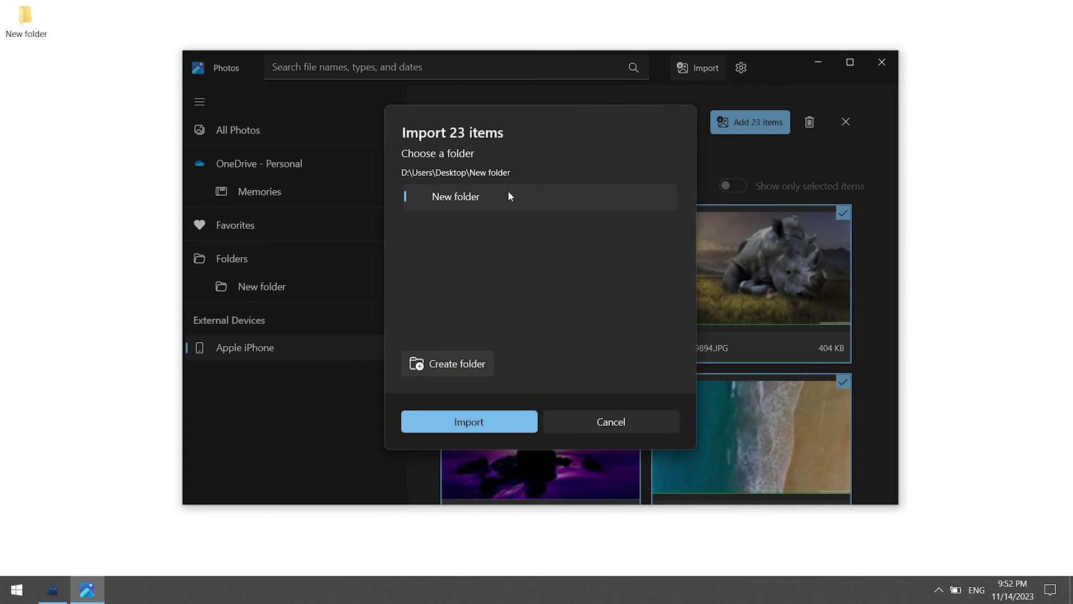
click(467, 422)
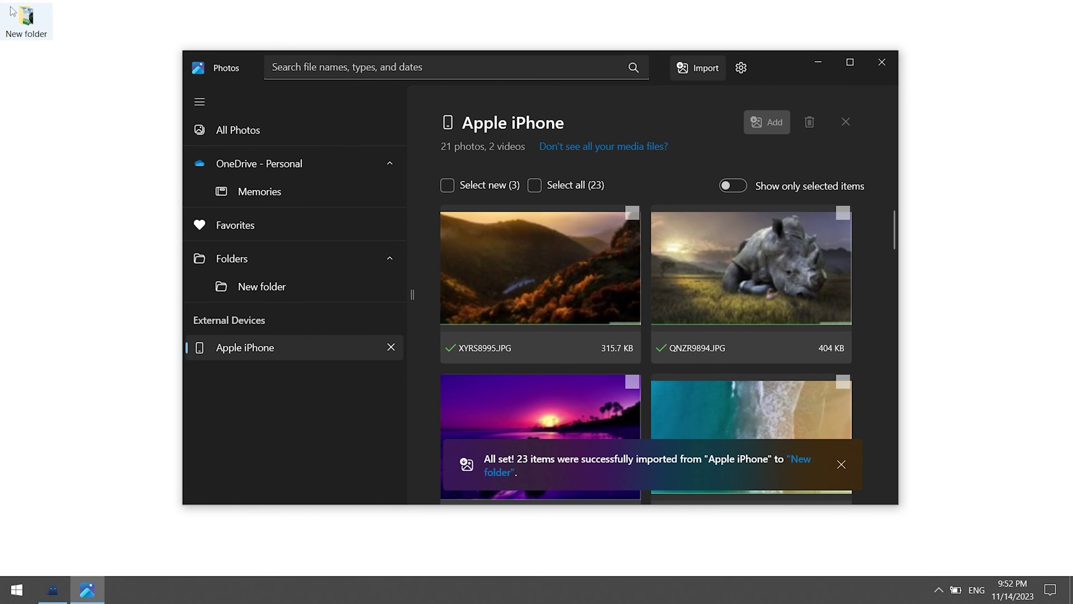
double_click(25, 19)
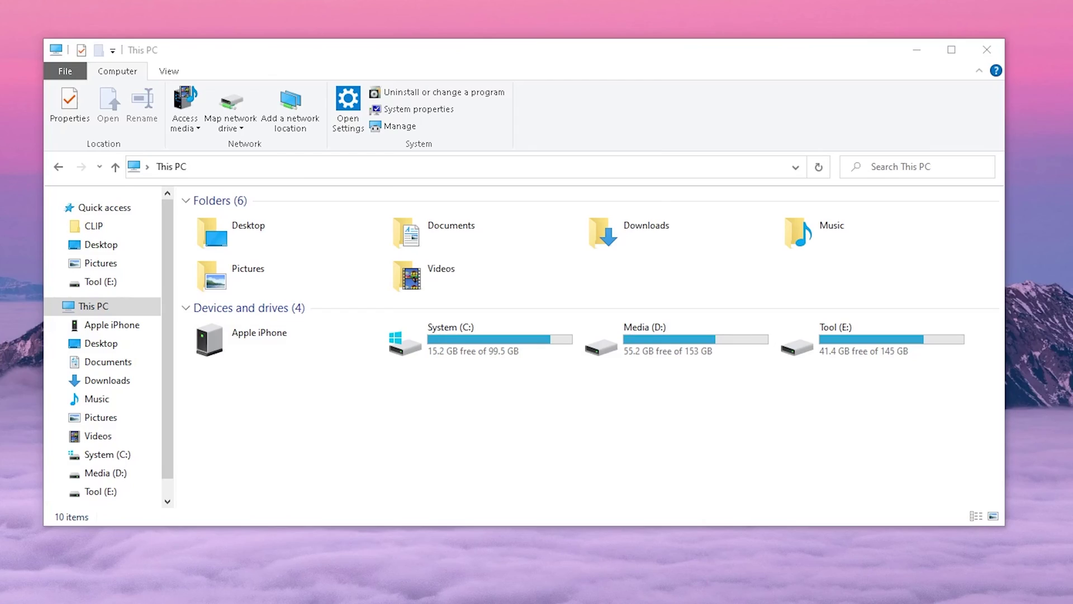
Start Import pictures and videos for the Apple iPhone, reviewing the Import images to setting.
click(272, 335)
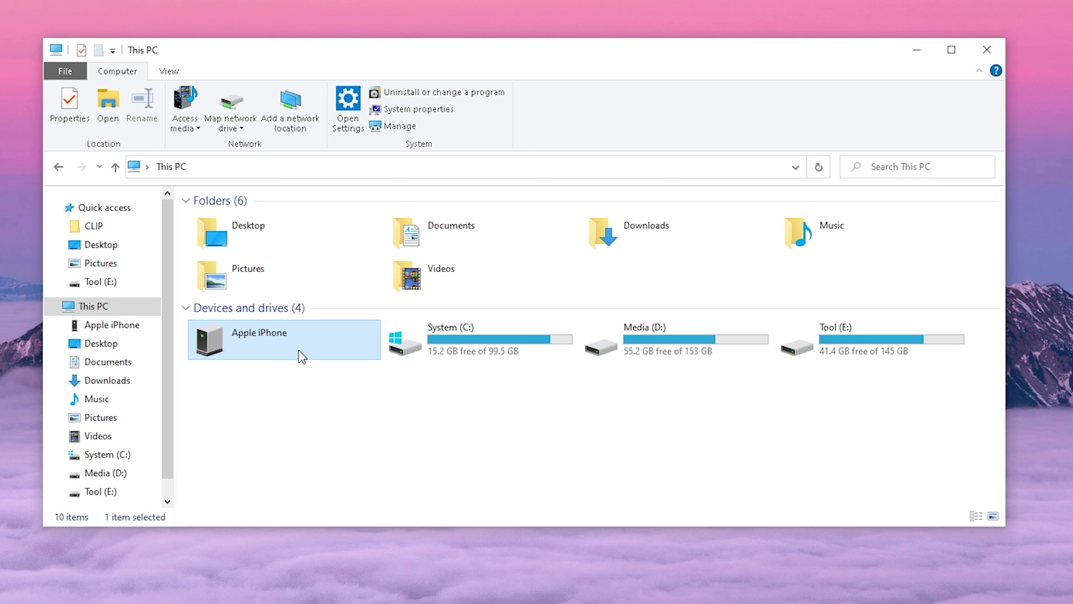
right_click(300, 349)
click(344, 436)
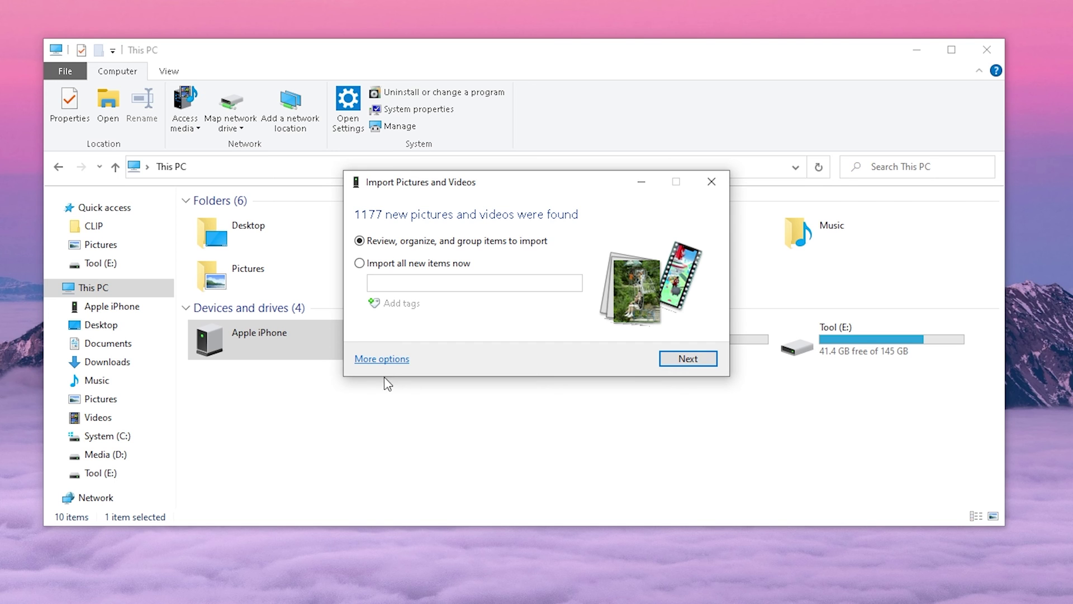
click(382, 359)
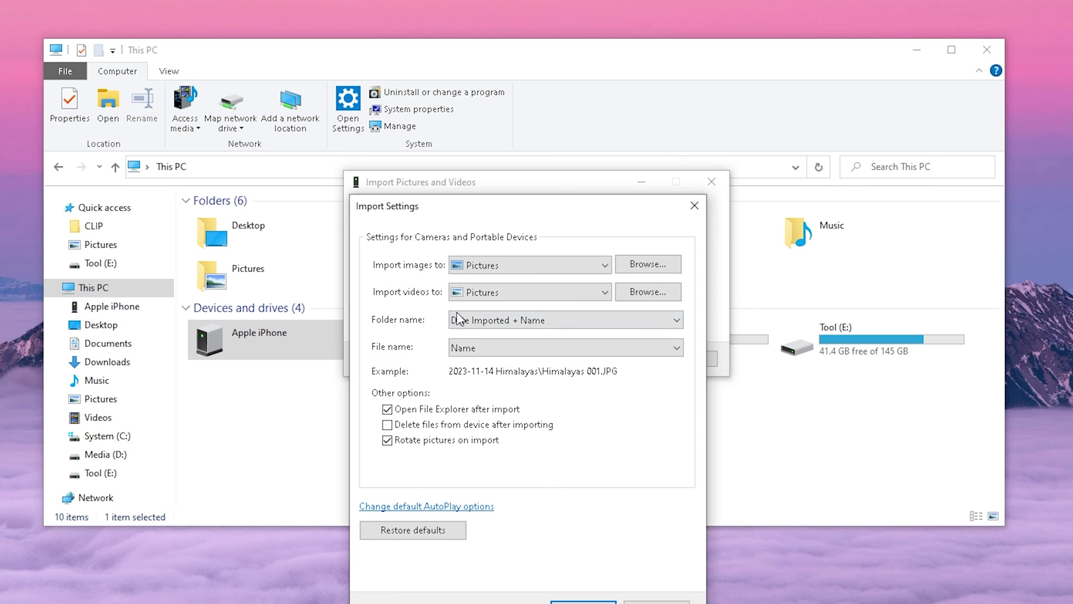
click(542, 263)
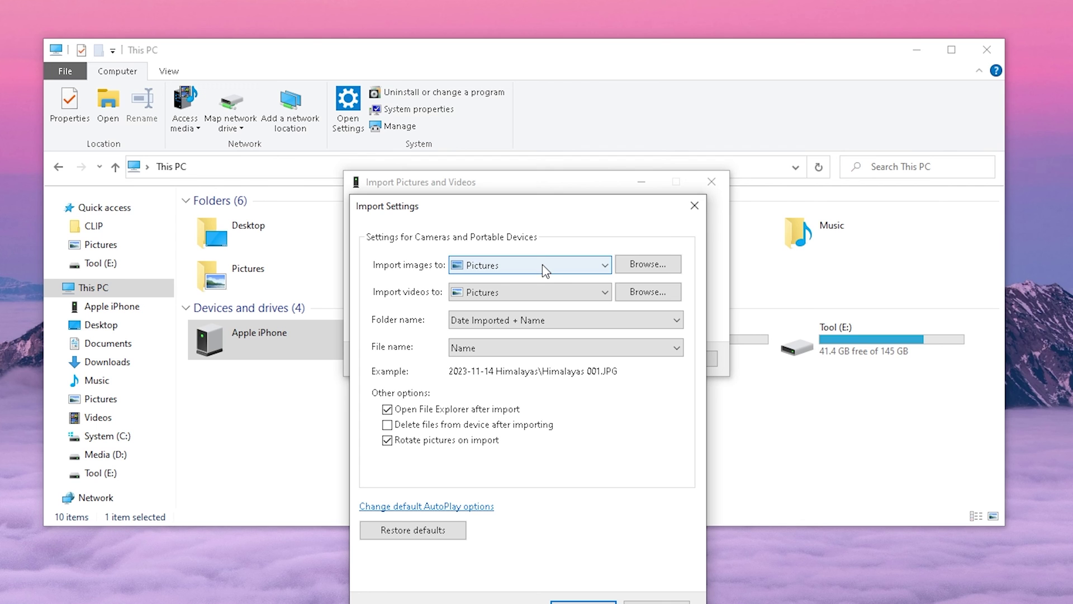
click(593, 597)
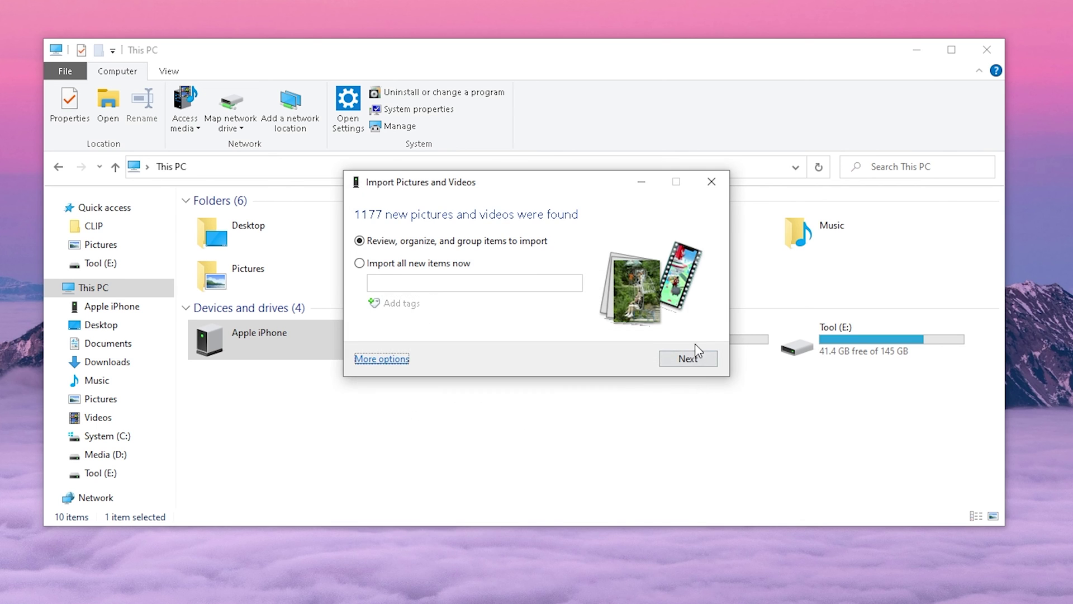
Deselect all groups, then import only the 3-item group dated 11/14/2023.
click(700, 359)
click(275, 156)
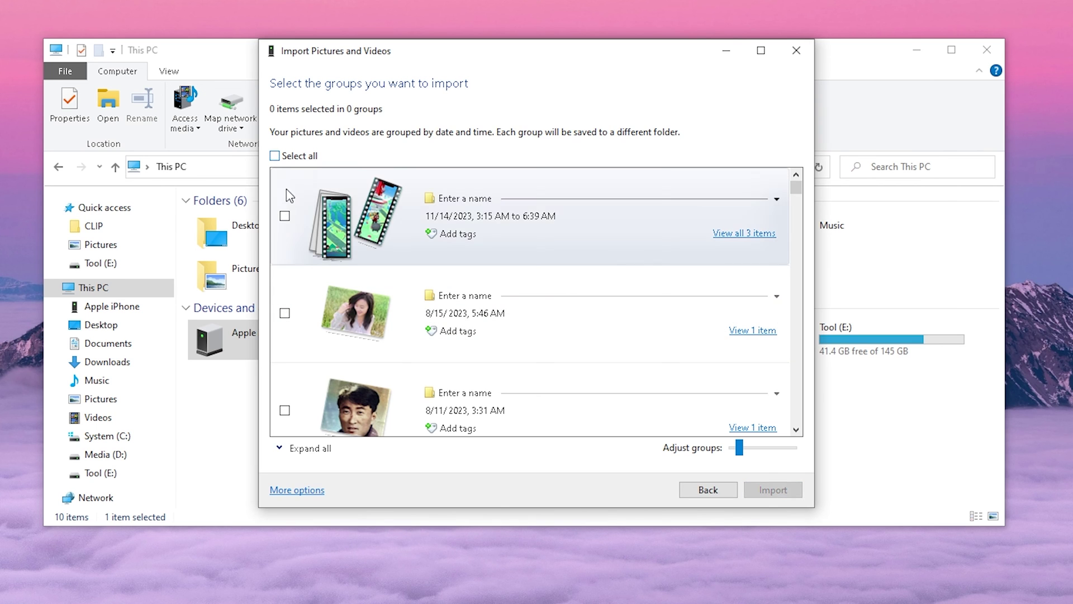
click(285, 216)
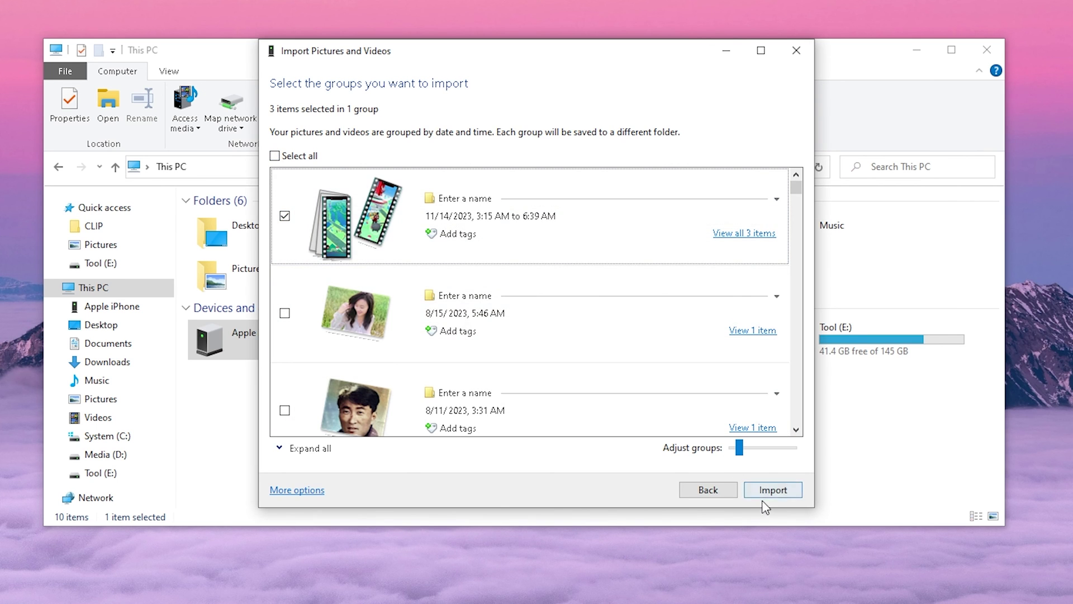
click(774, 492)
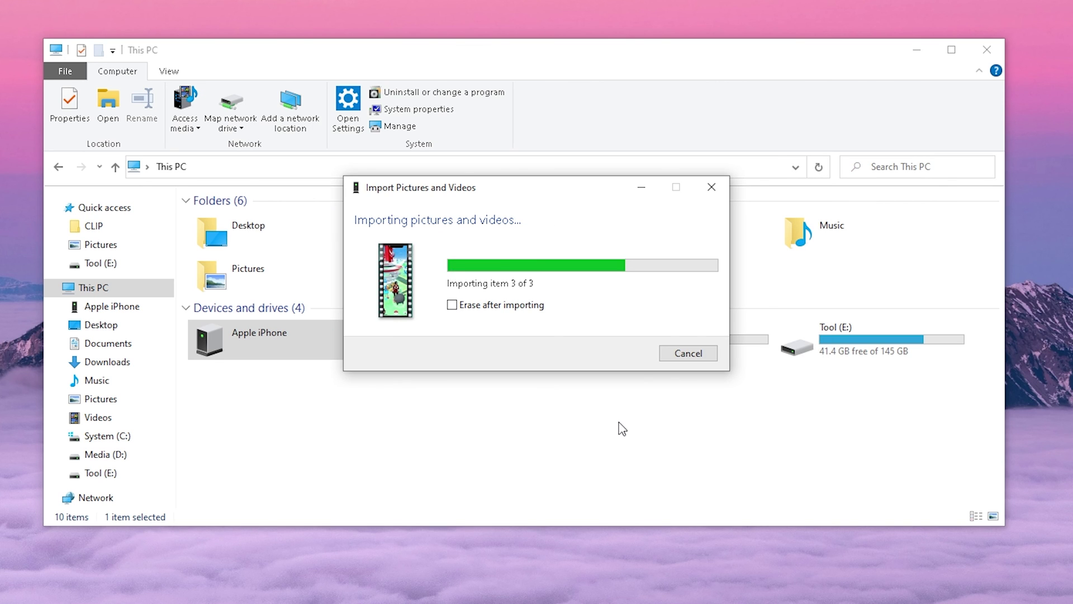